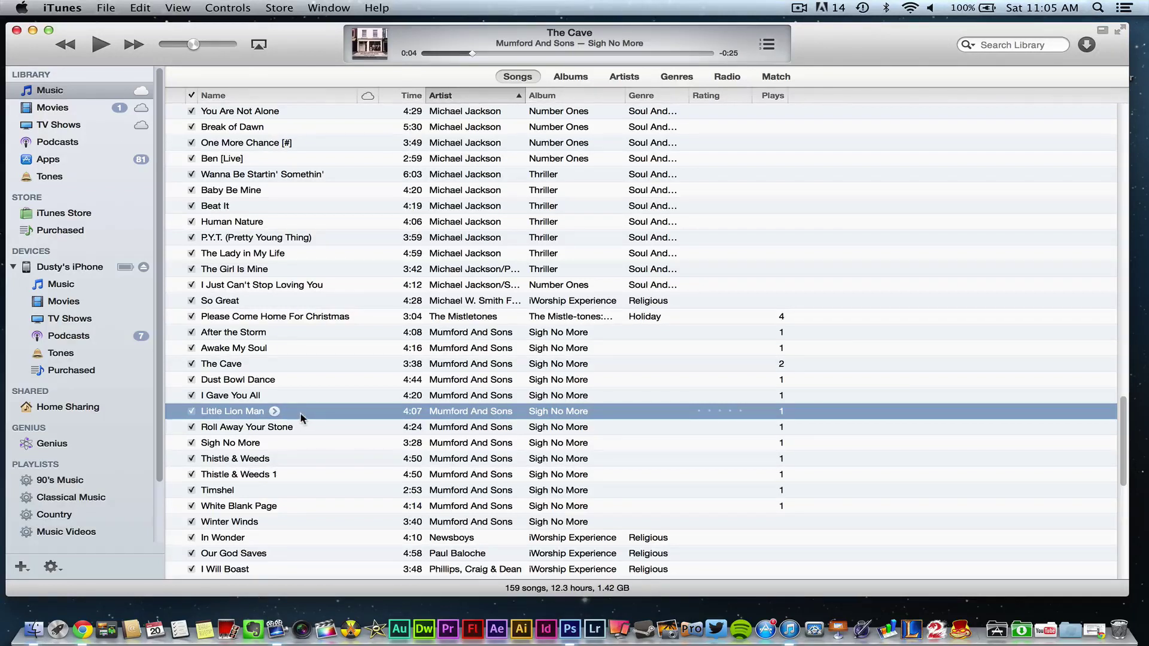
- Enable the start and stop times for the song Little Lion Man and set the stop time to 0:30
right_click(296, 410)
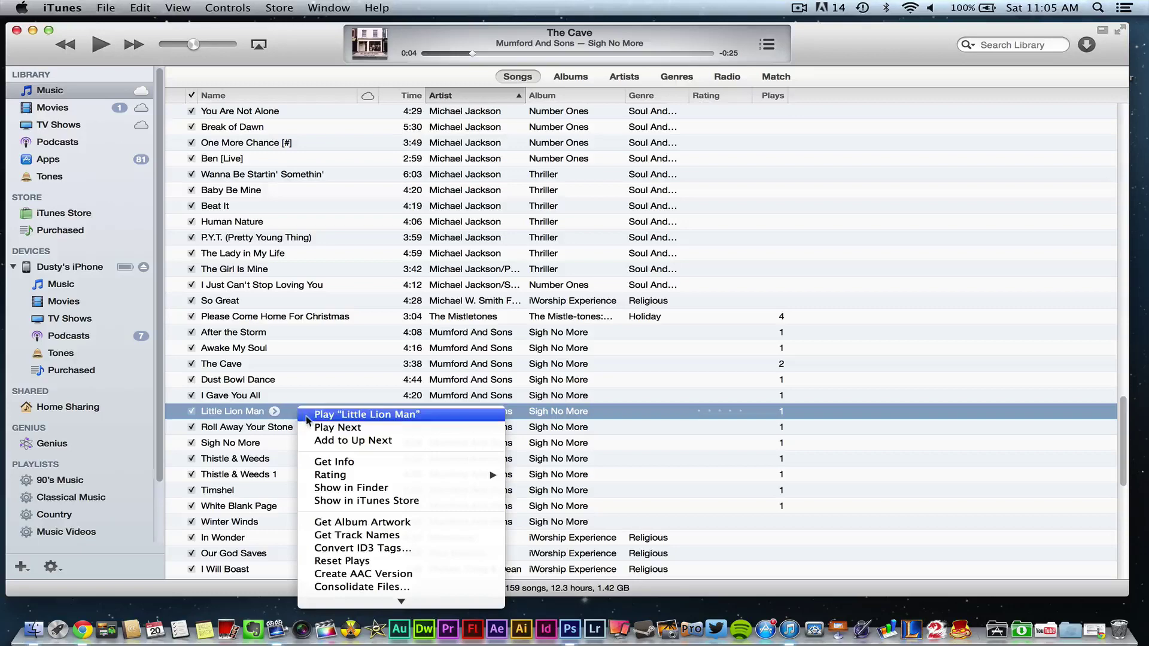
click(344, 464)
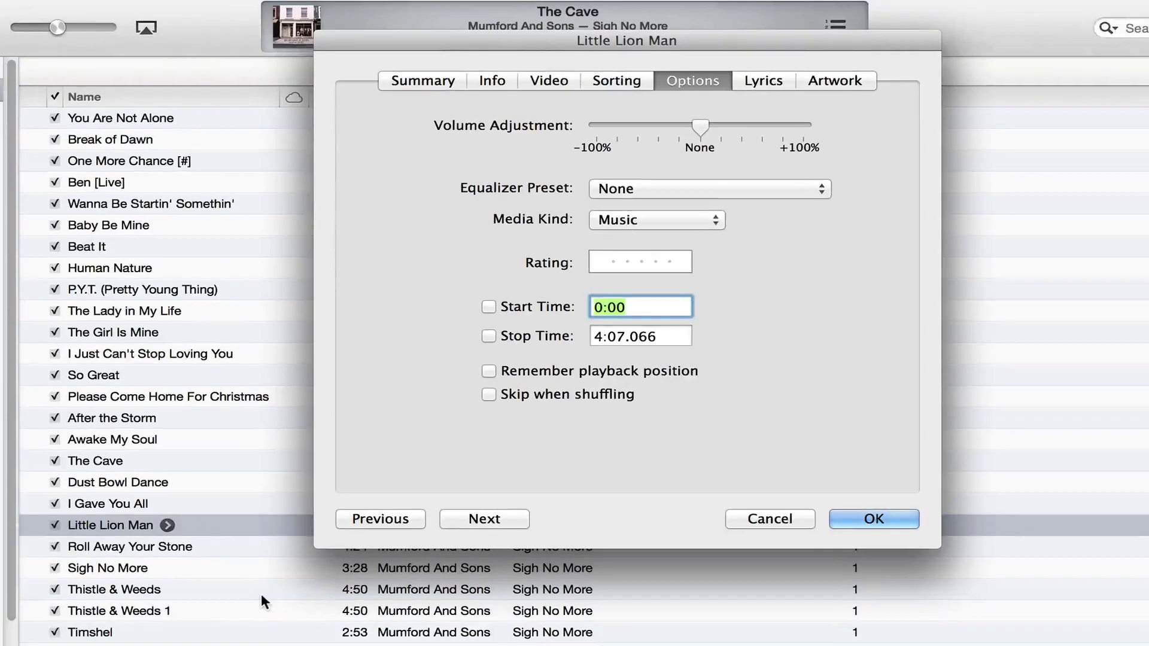
drag(551, 40, 482, 73)
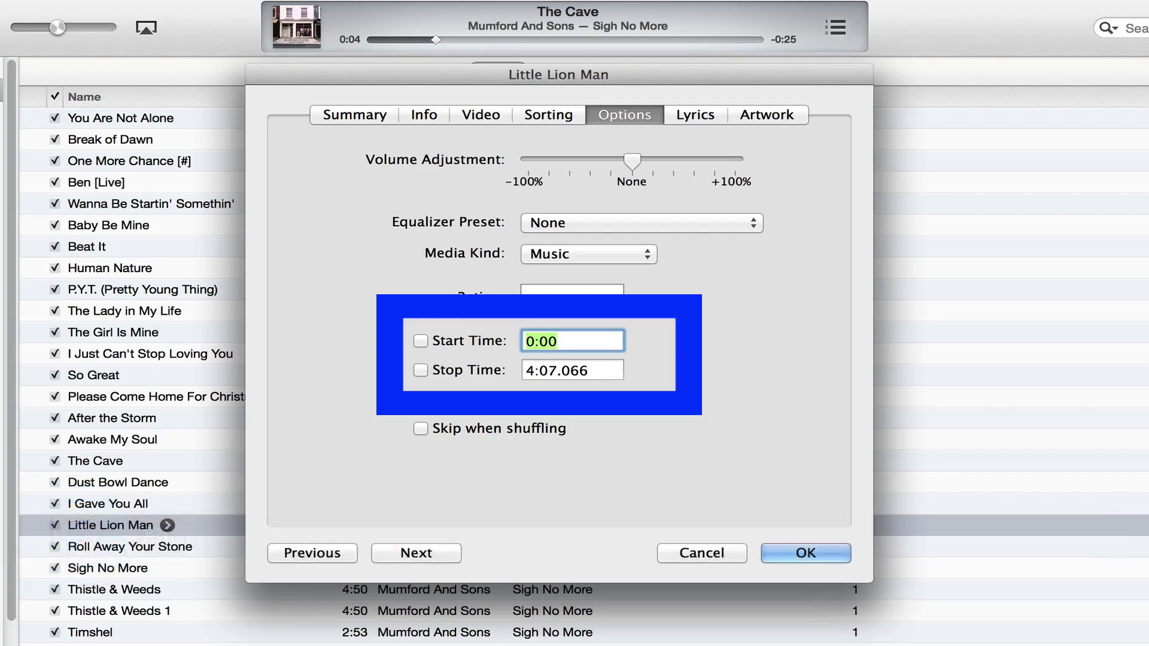
click(421, 341)
click(420, 370)
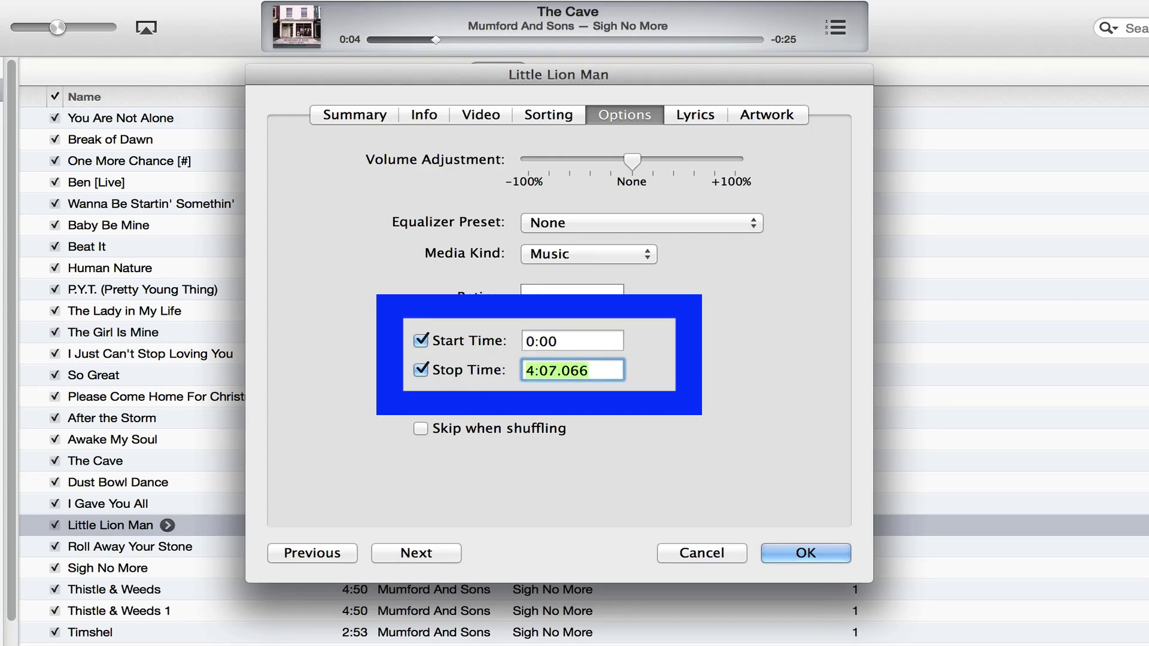
text(0:30)
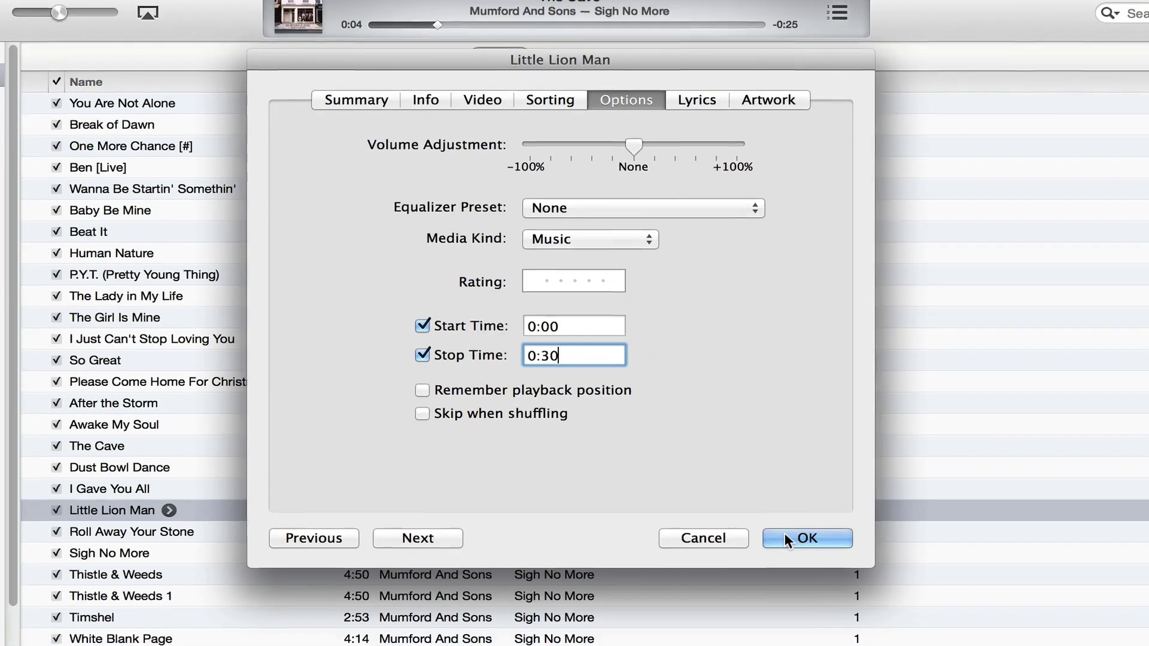
click(785, 538)
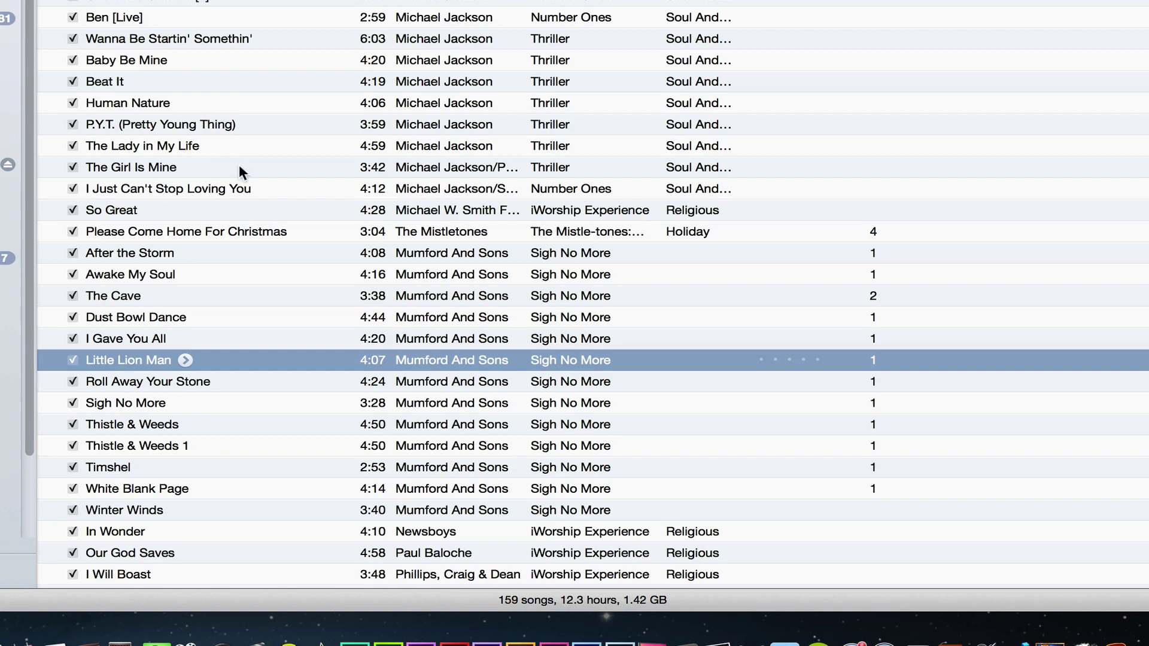
- Create an AAC version of Little Lion Man from the shortened playback range
right_click(210, 366)
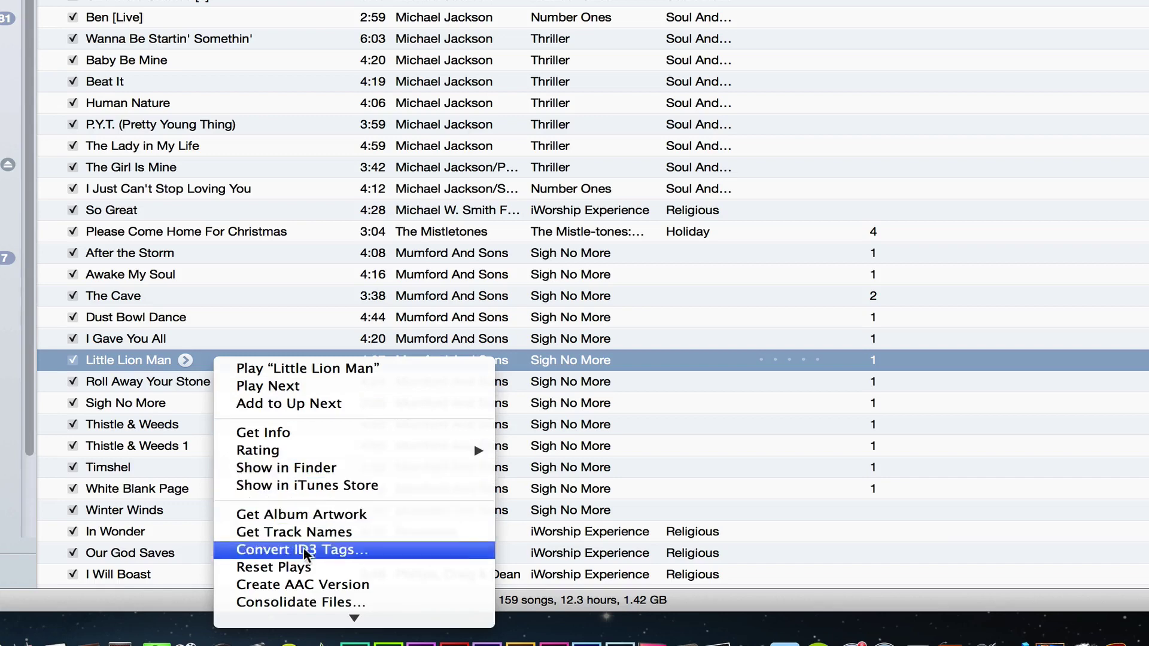
click(277, 586)
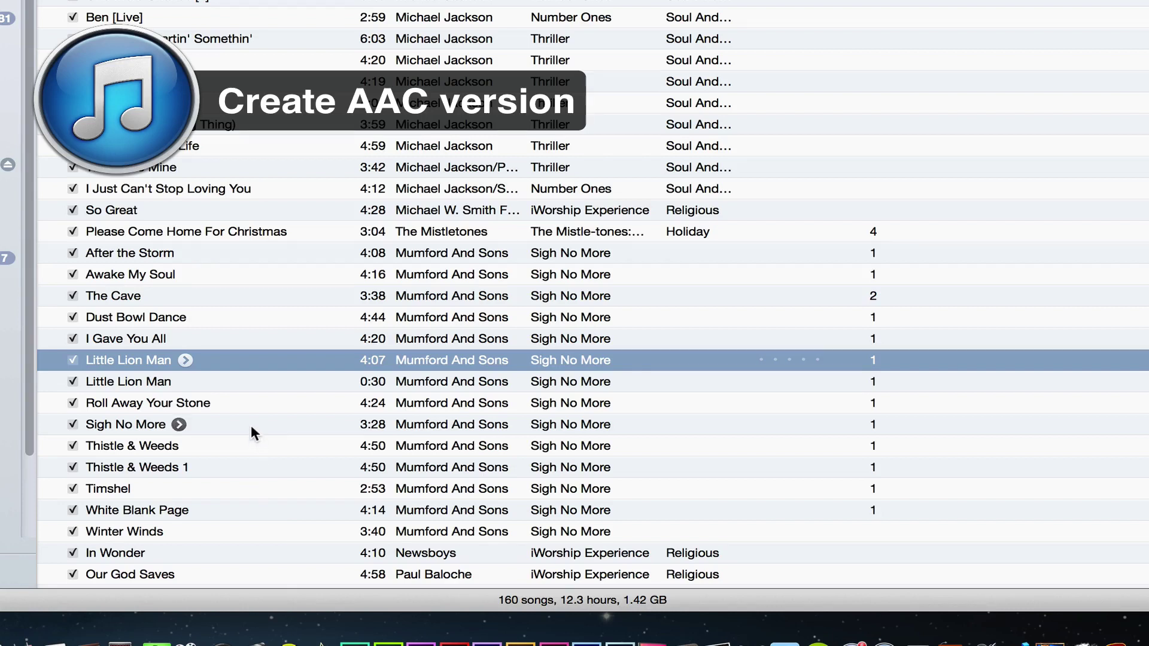
- Show the 0:30 copy of Little Lion Man in Finder and move Little Lion Man.m4a to the desktop
click(249, 381)
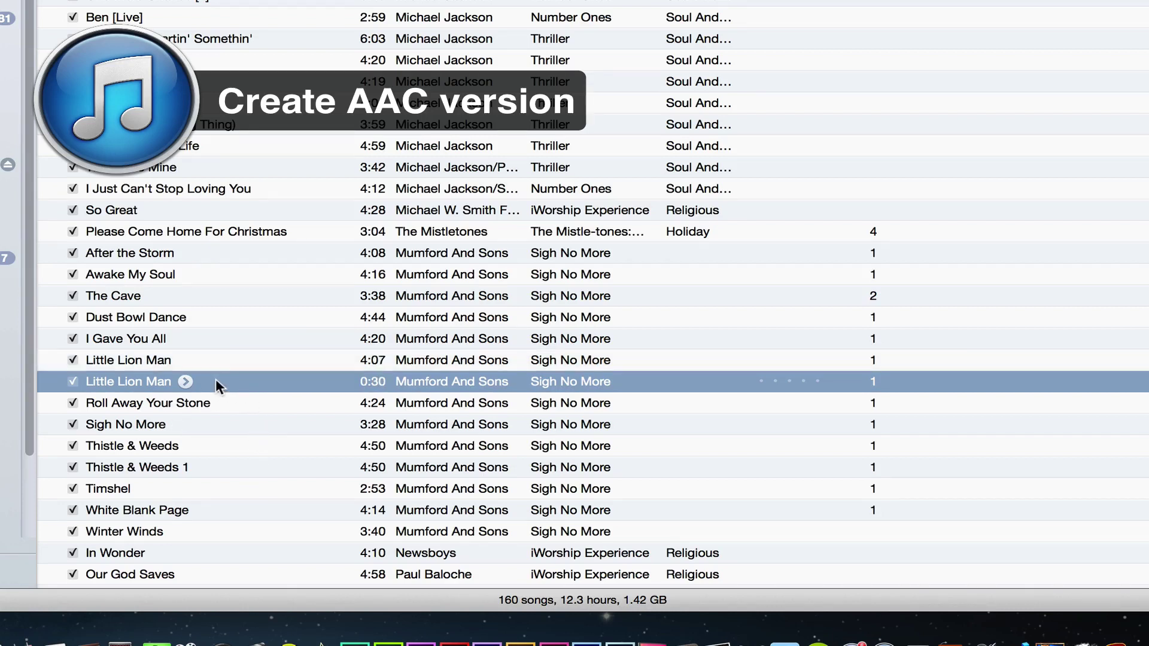
right_click(256, 386)
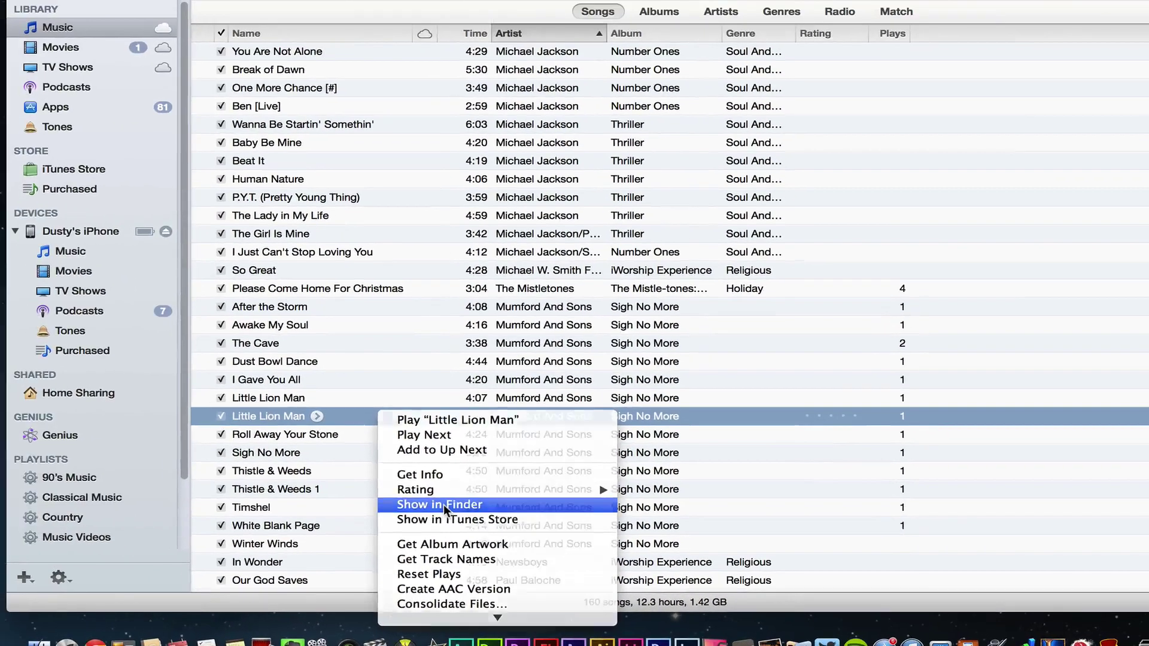
click(335, 485)
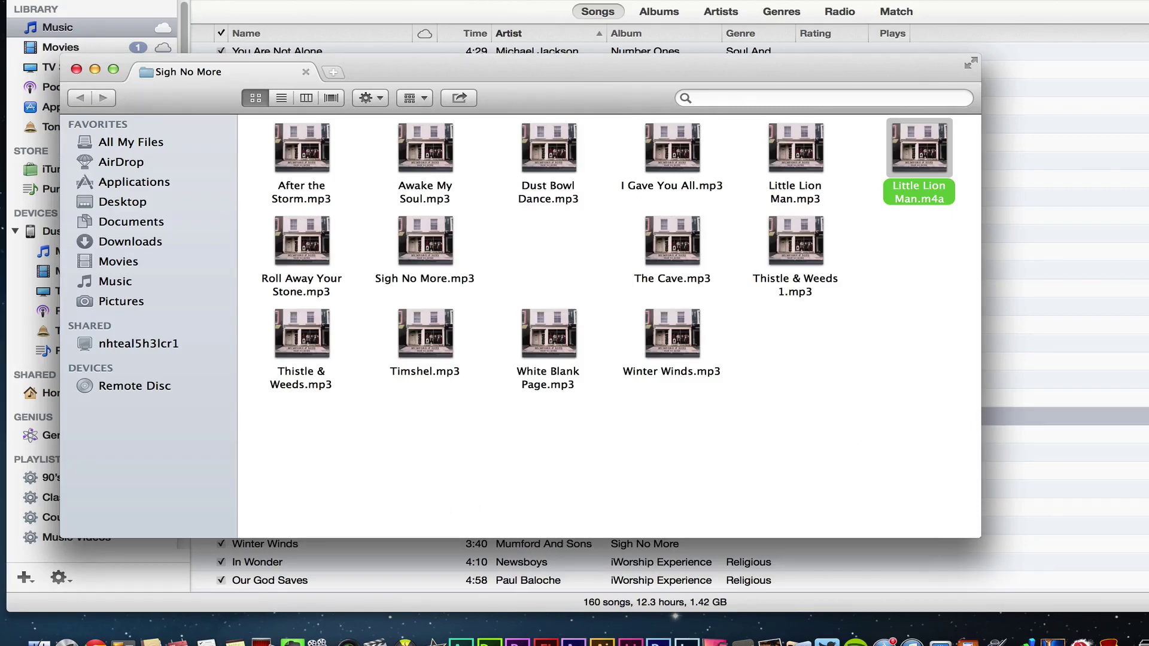
key(super+w)
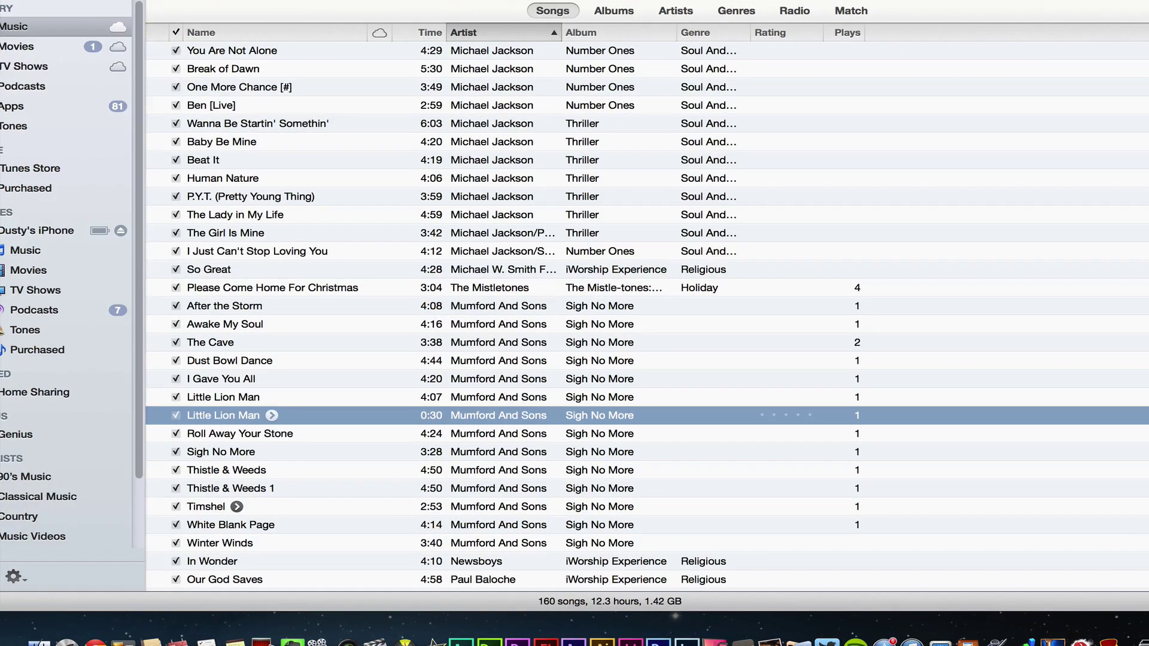
key(super+Tab)
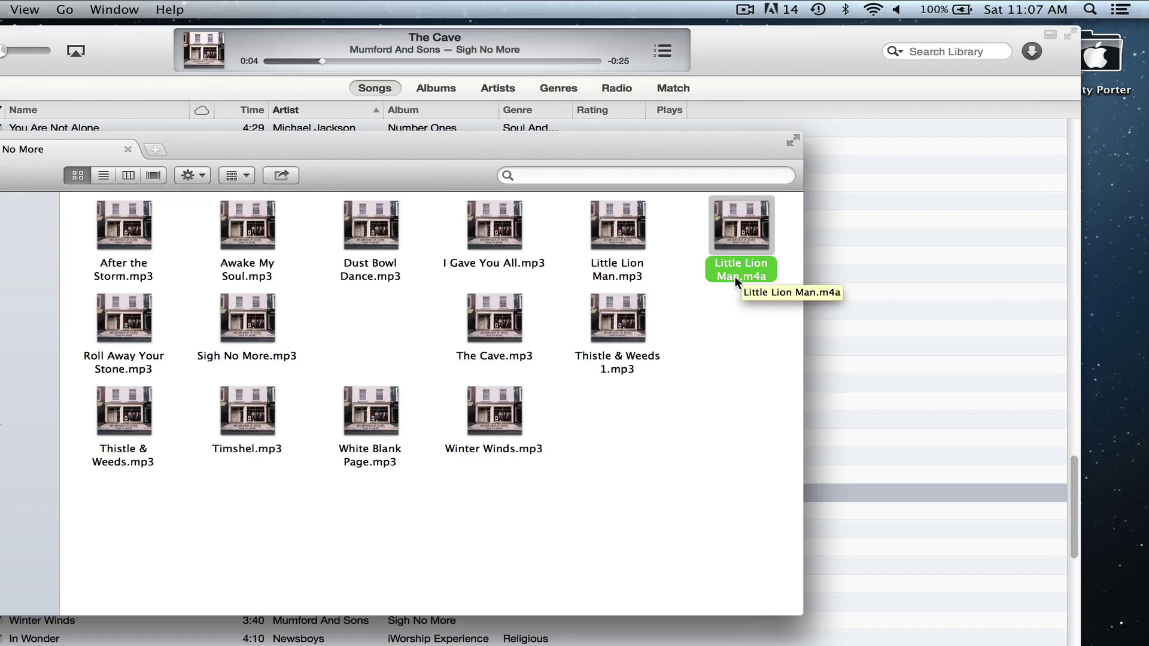
drag(734, 277, 1110, 256)
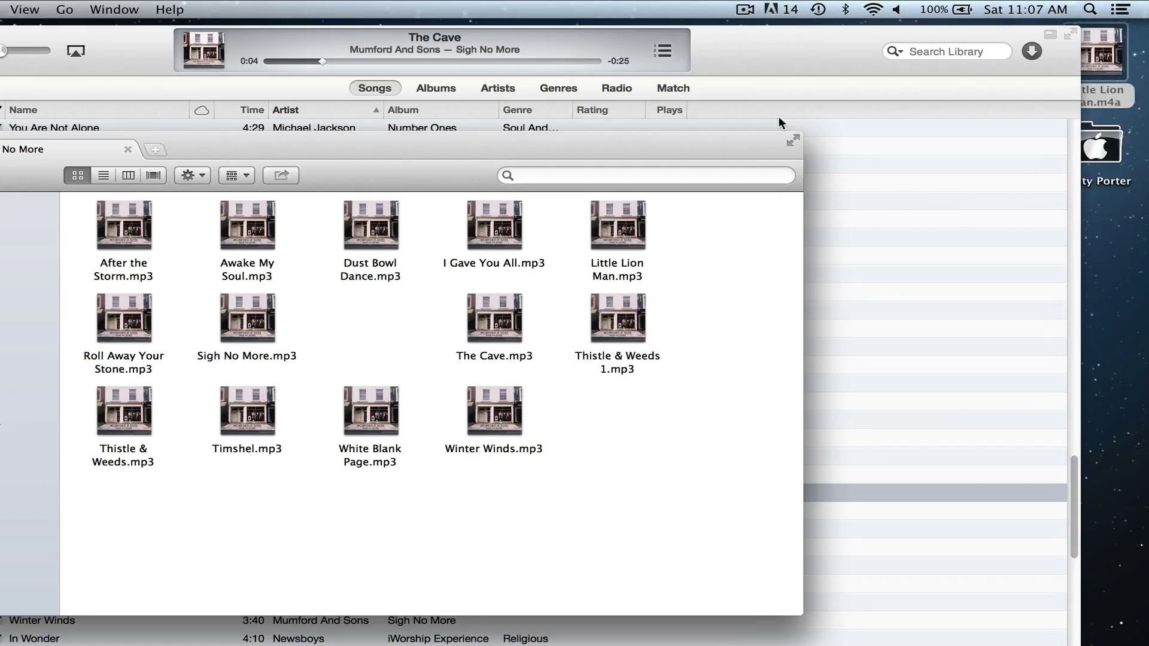
key(super+w)
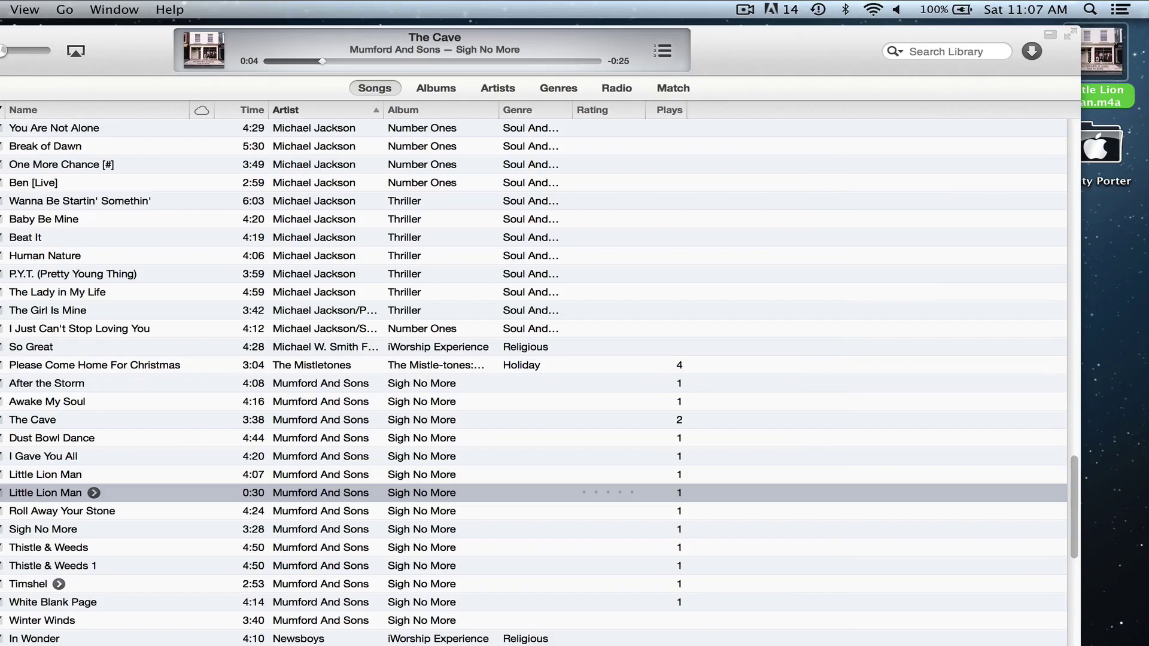
click(786, 60)
drag(786, 60, 741, 56)
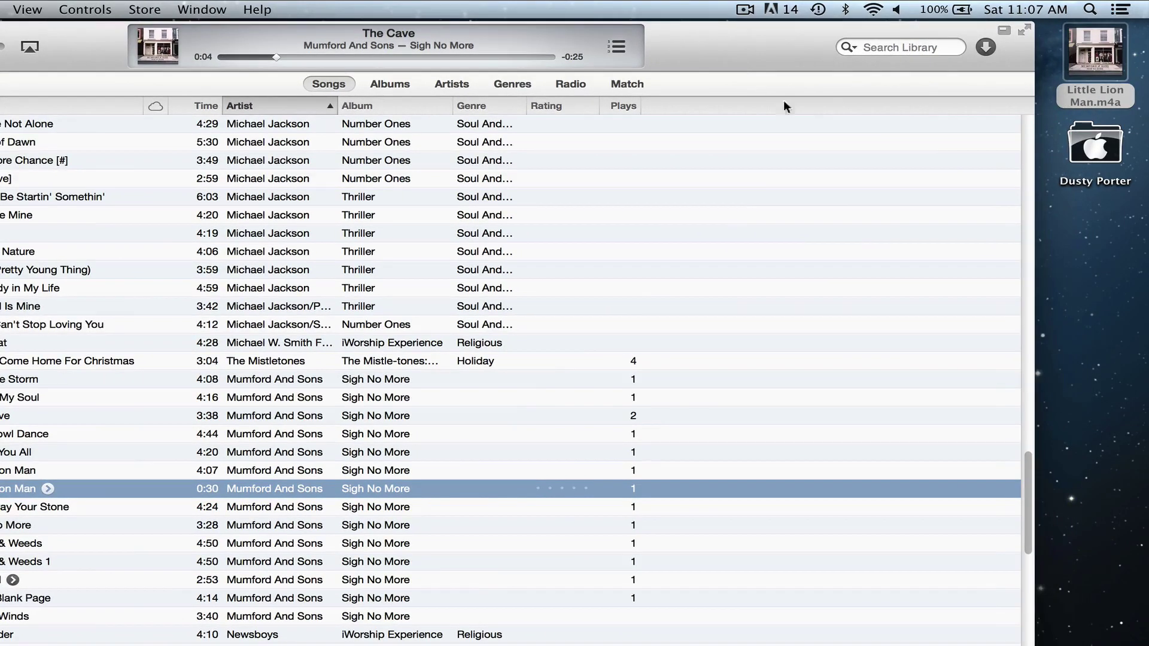
- Change the extension of the desktop file to make it Little Lion Man.m4r, accepting the .m4r extension
right_click(1086, 94)
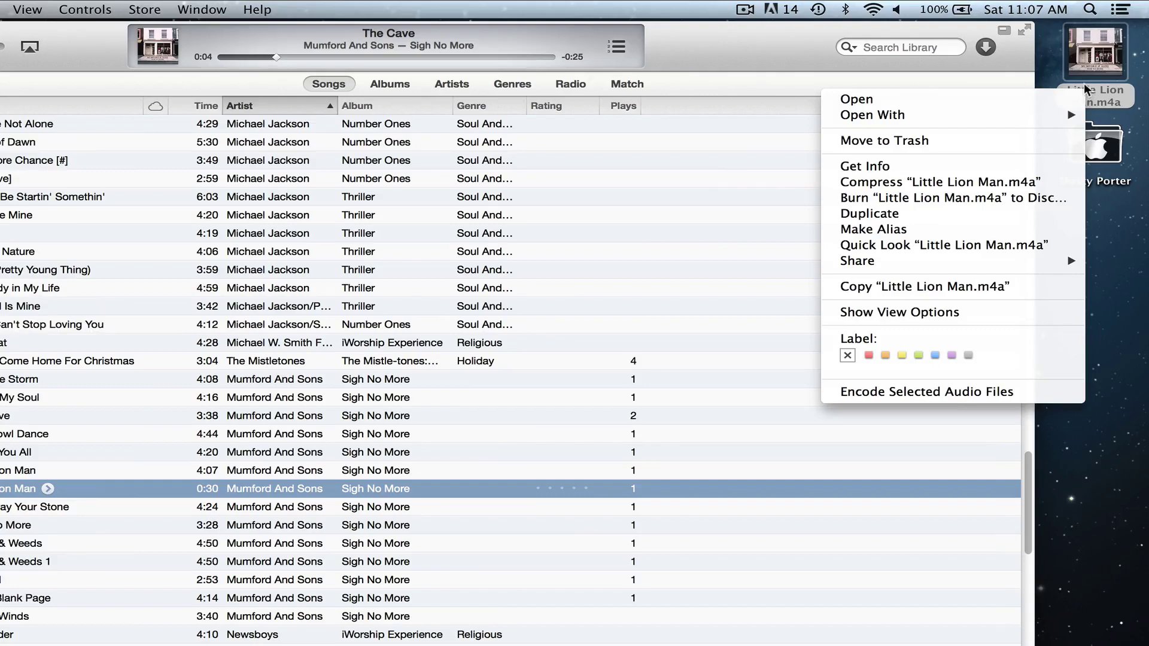
click(878, 165)
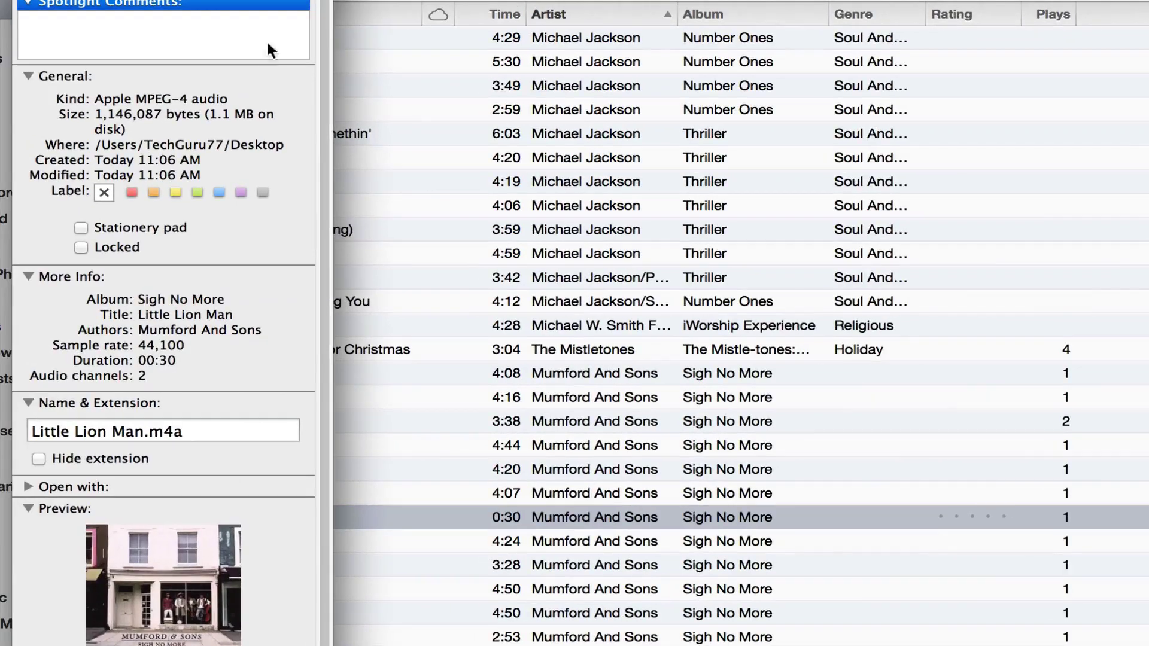
drag(264, 0, 420, 0)
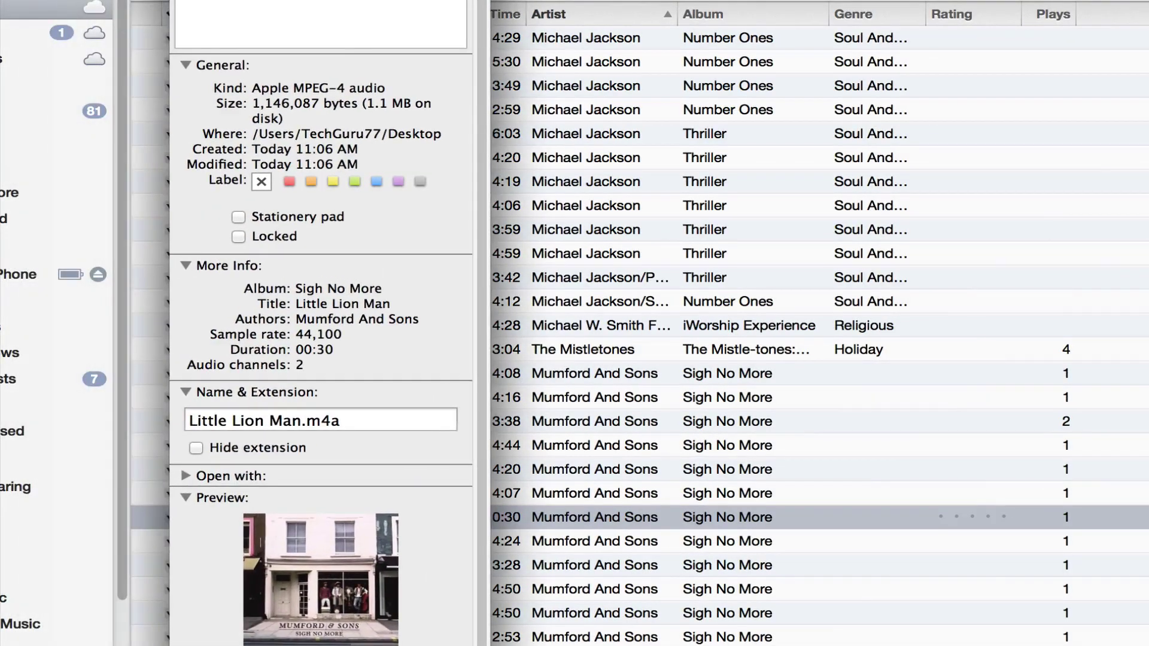
click(377, 421)
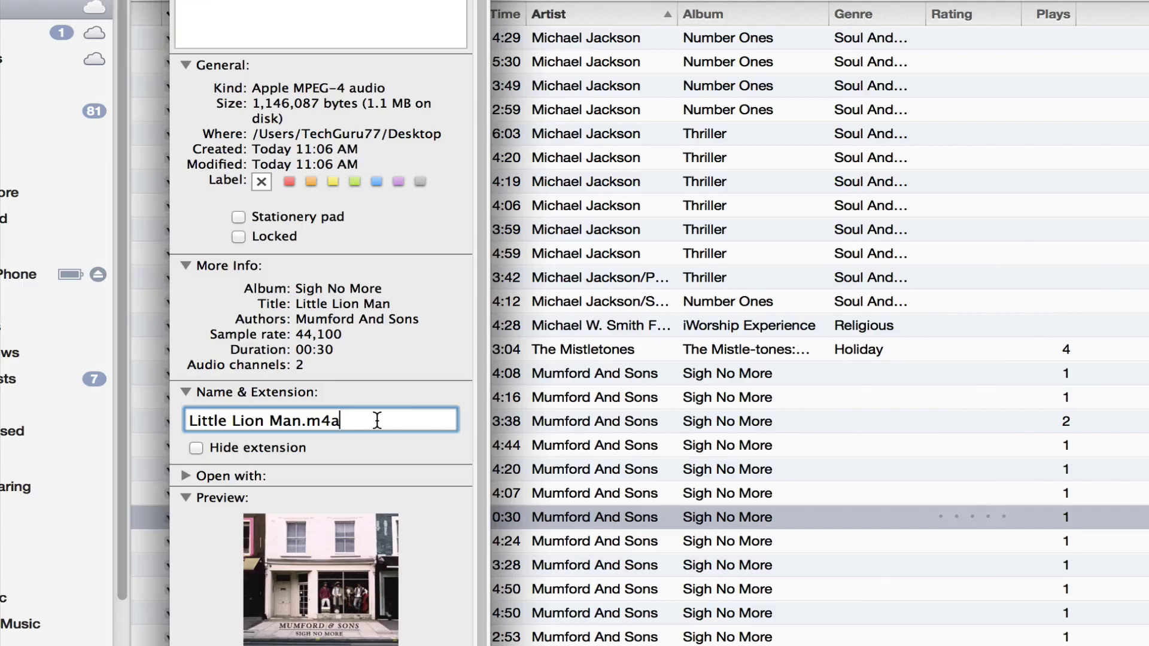
key(BackSpace)
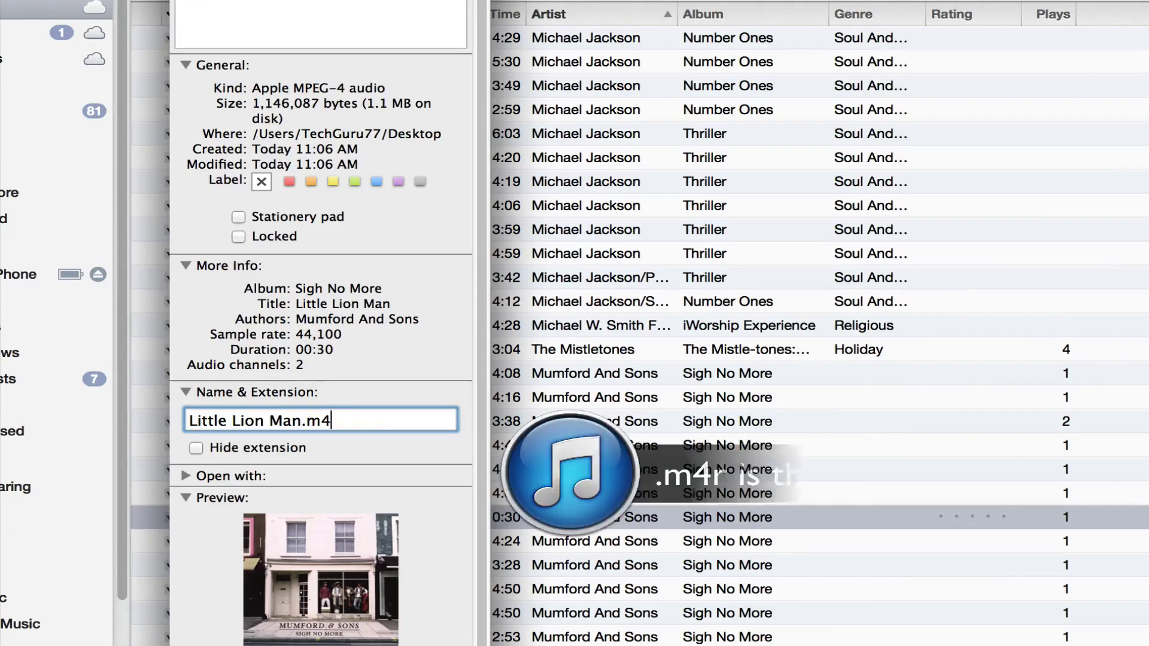
text(r)
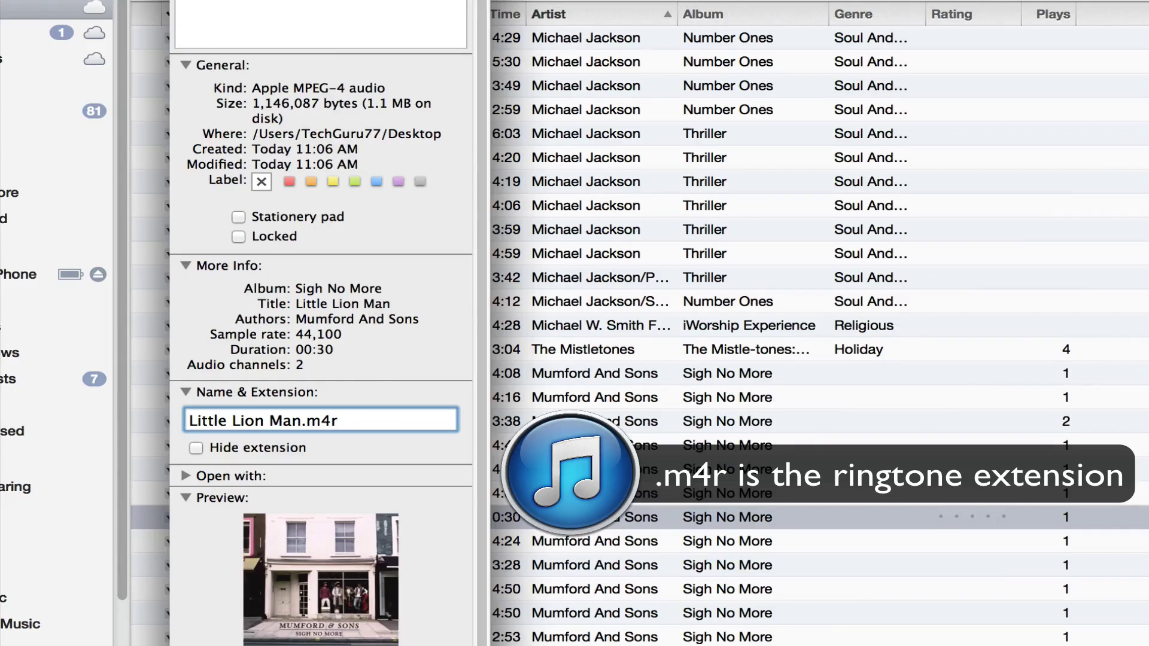
key(Return)
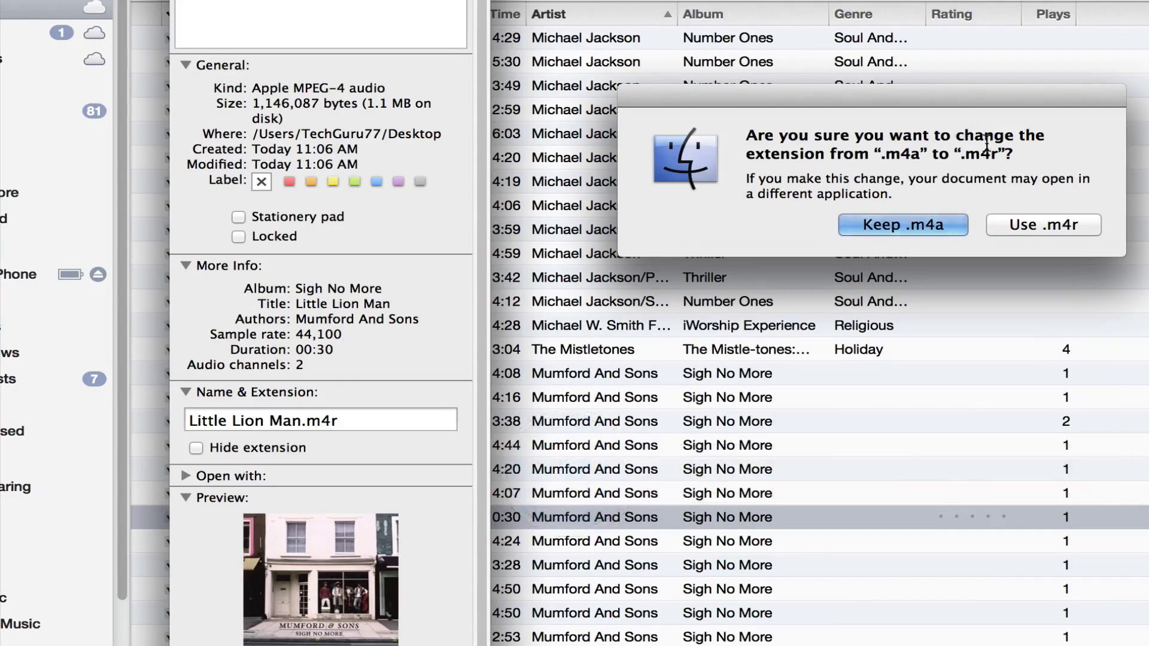
click(1034, 221)
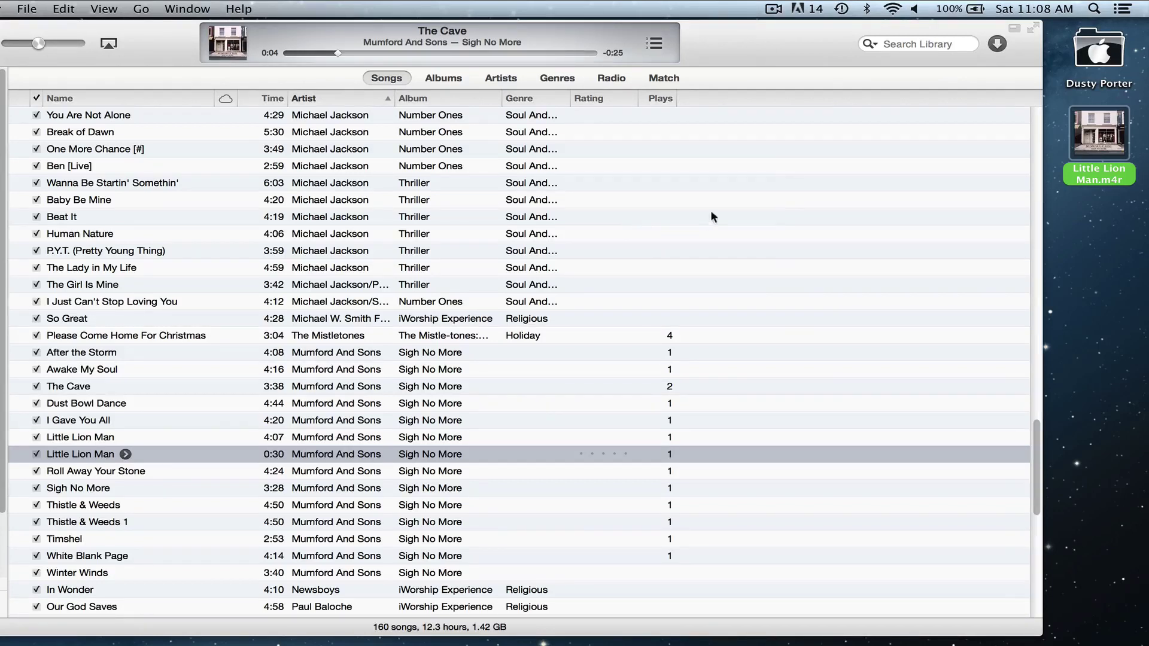
- Delete the 0:30 copy of Little Lion Man from the iTunes music library
right_click(193, 454)
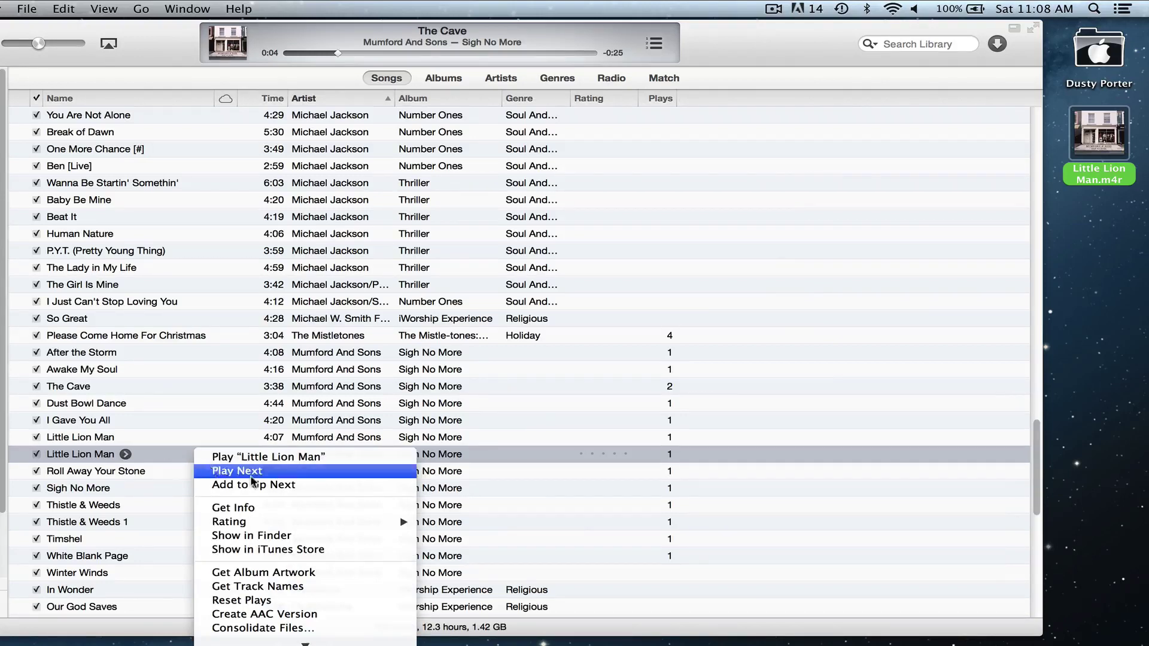
mouse_move(272, 641)
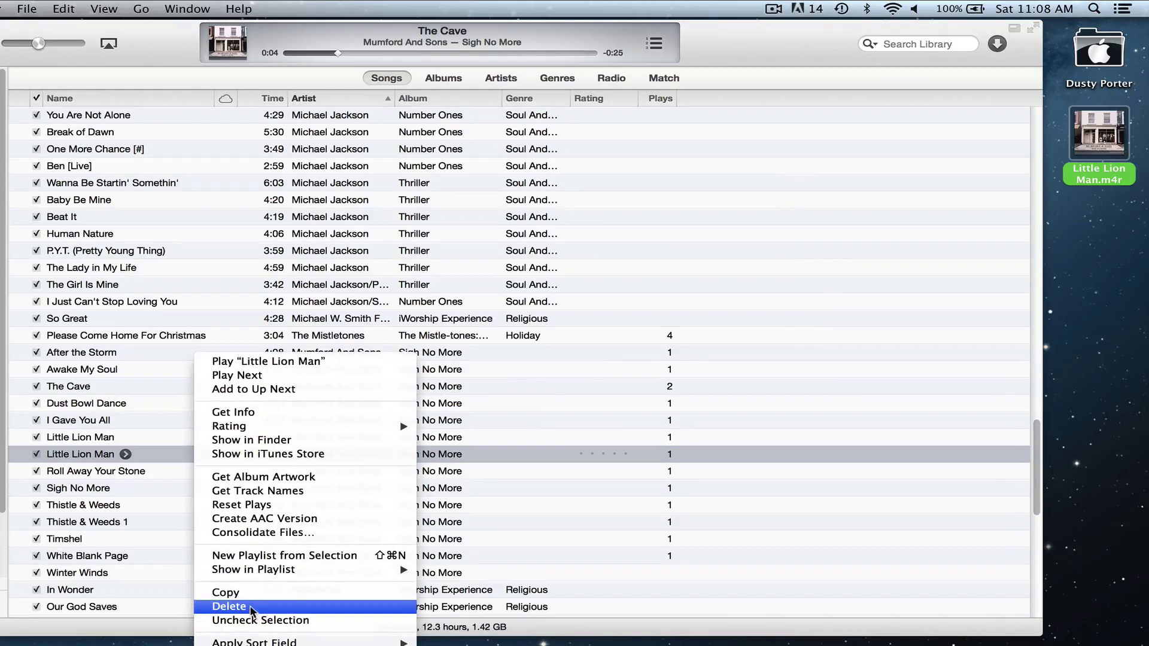
click(251, 607)
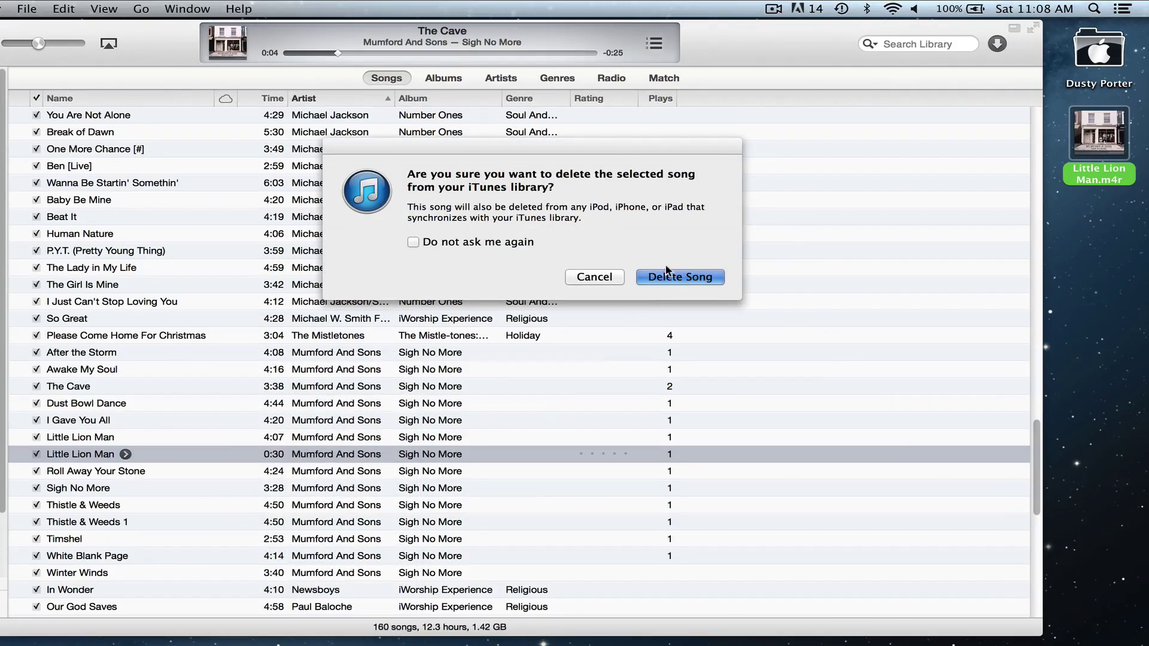
click(669, 278)
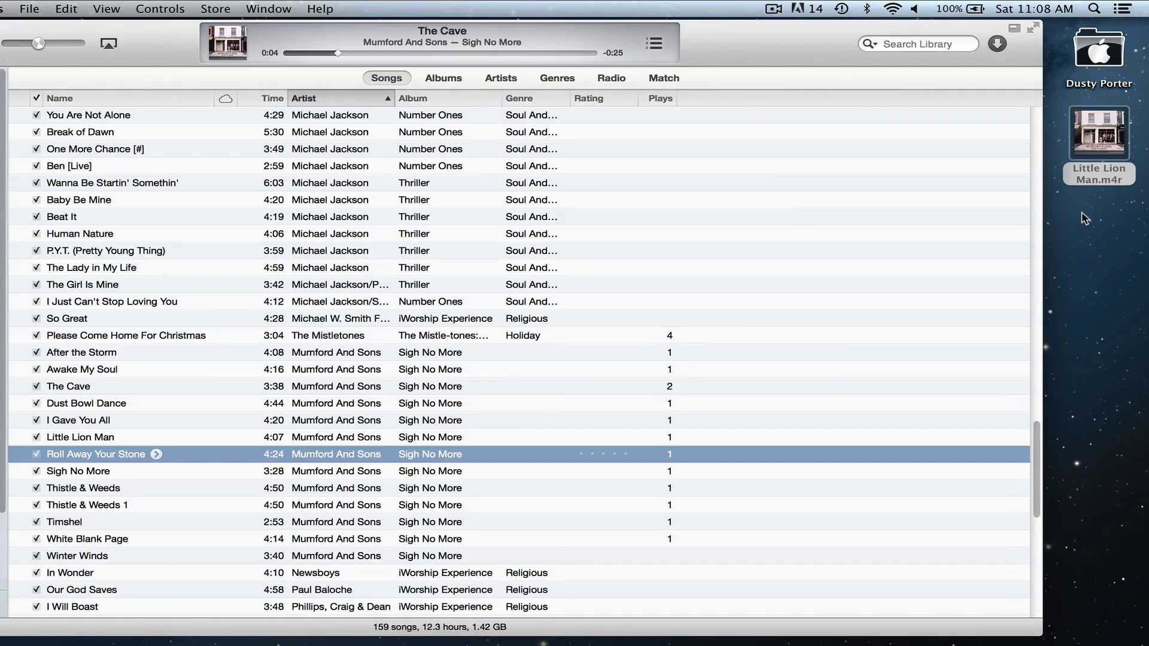
- Add the ringtone to iTunes by opening Little Lion Man.m4r from the desktop
double_click(1090, 179)
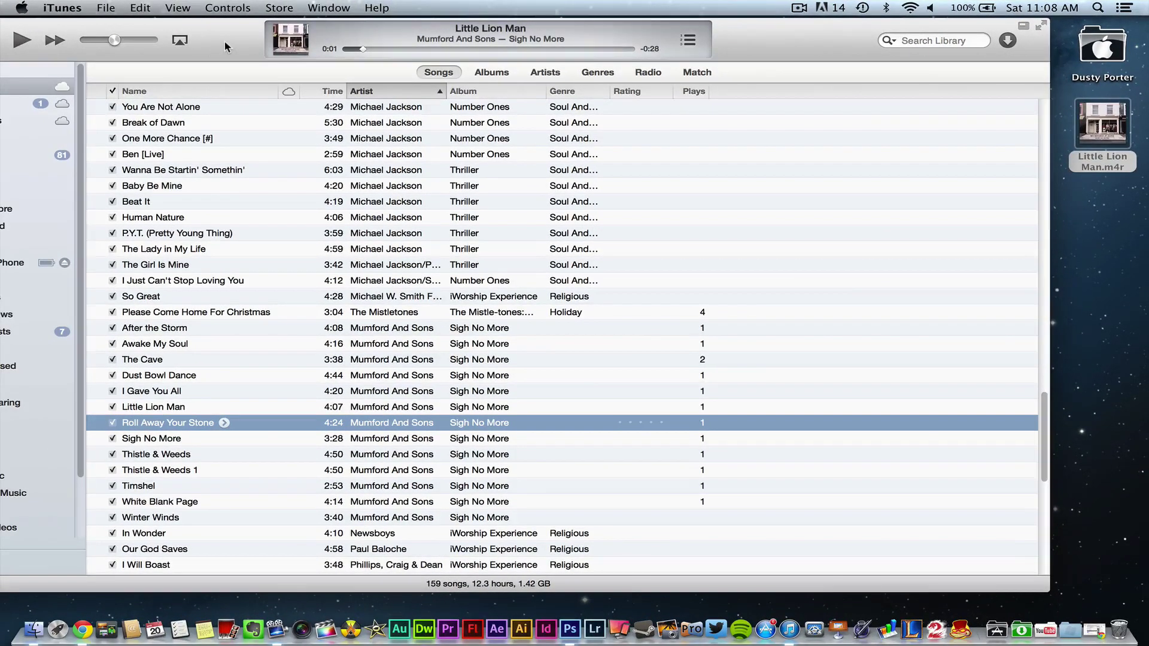
drag(215, 60, 301, 53)
- Copy the Little Lion Man ringtone from the Tones library to the connected iPhone
click(50, 178)
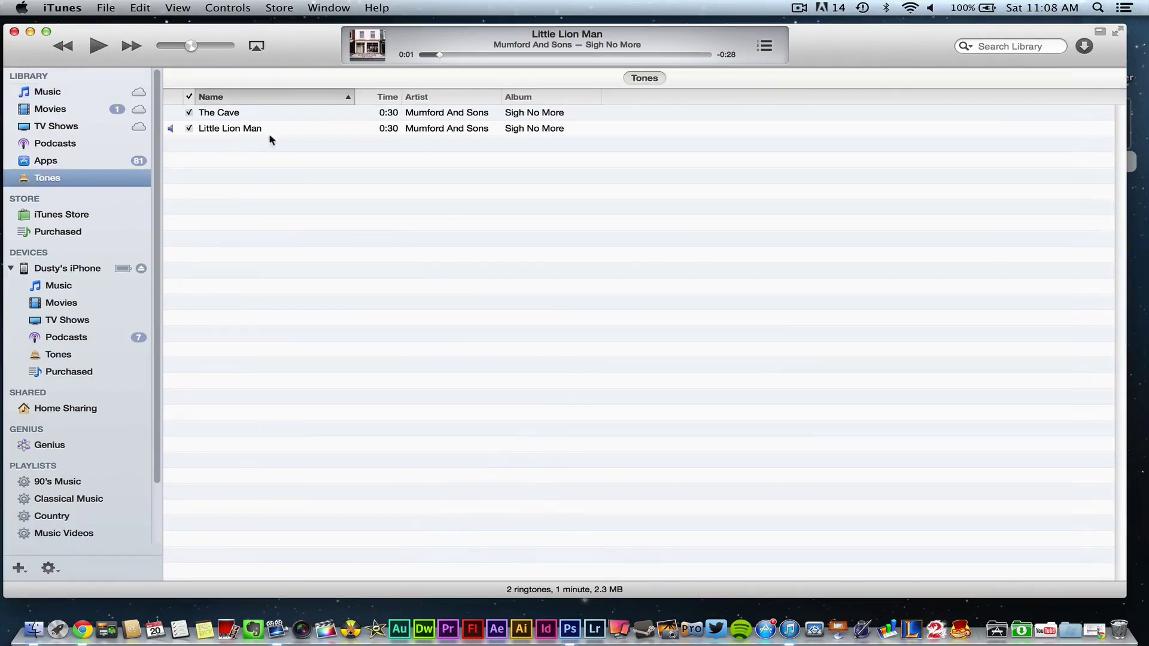
mouse_move(216, 132)
drag(233, 129, 67, 310)
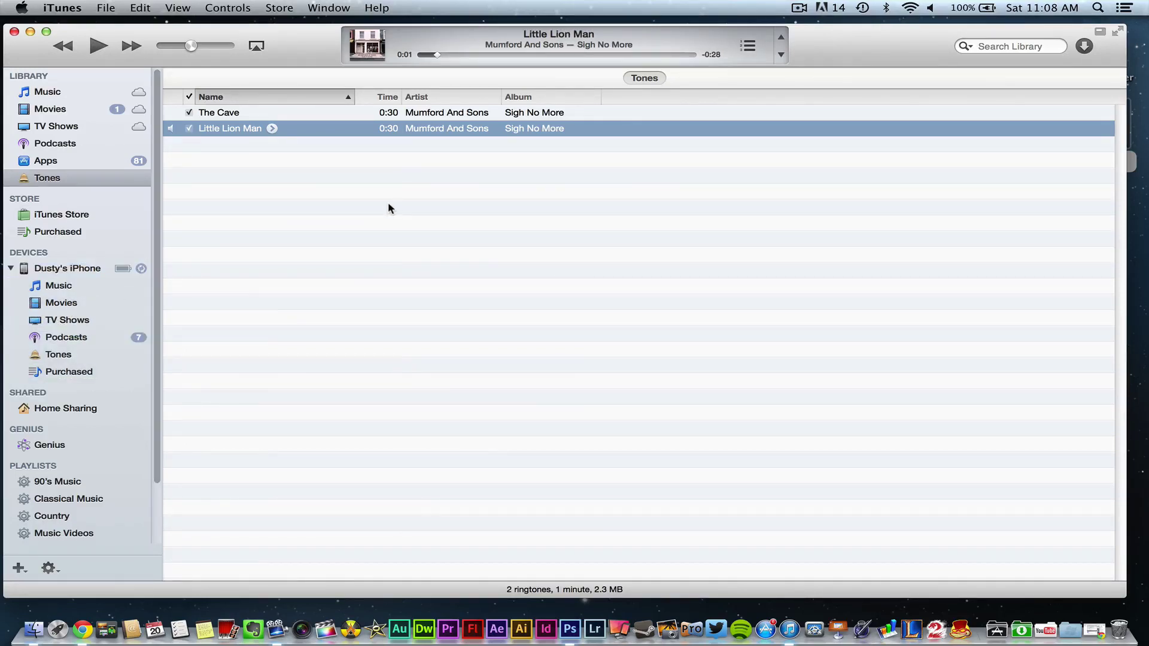